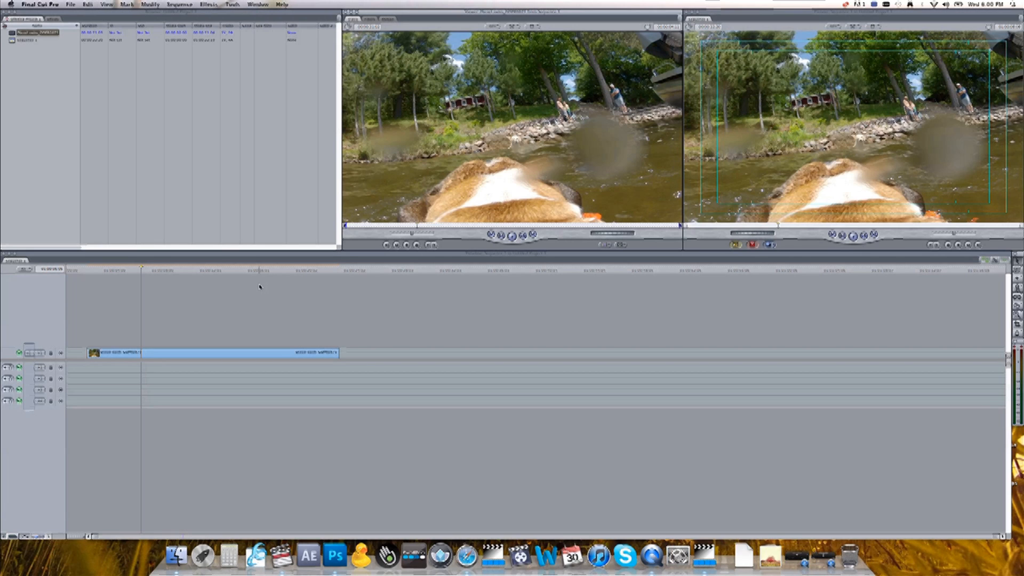
Position the playhead near the start of the clip and play it back to review the footage.
click(100, 270)
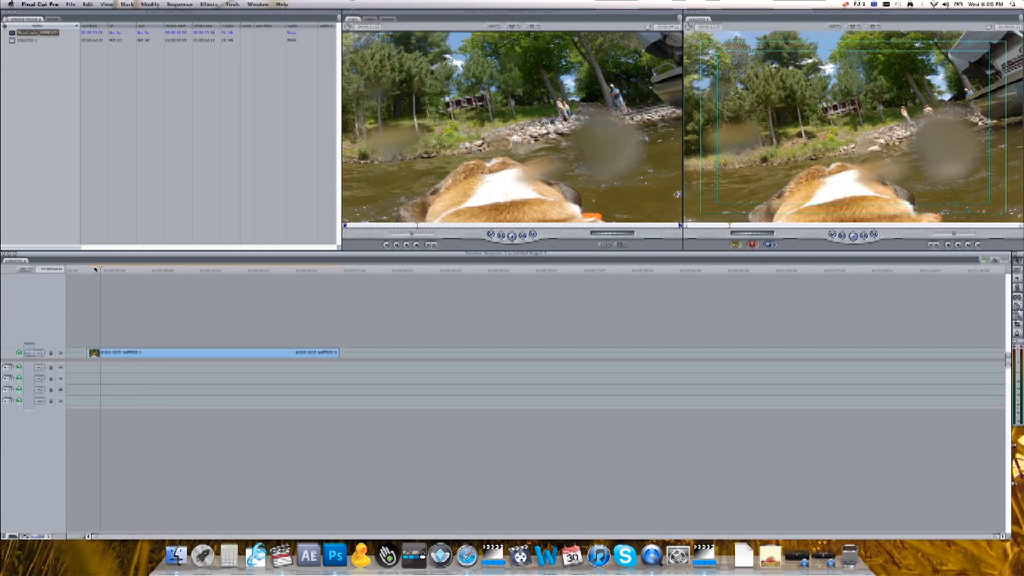
click(156, 271)
click(96, 269)
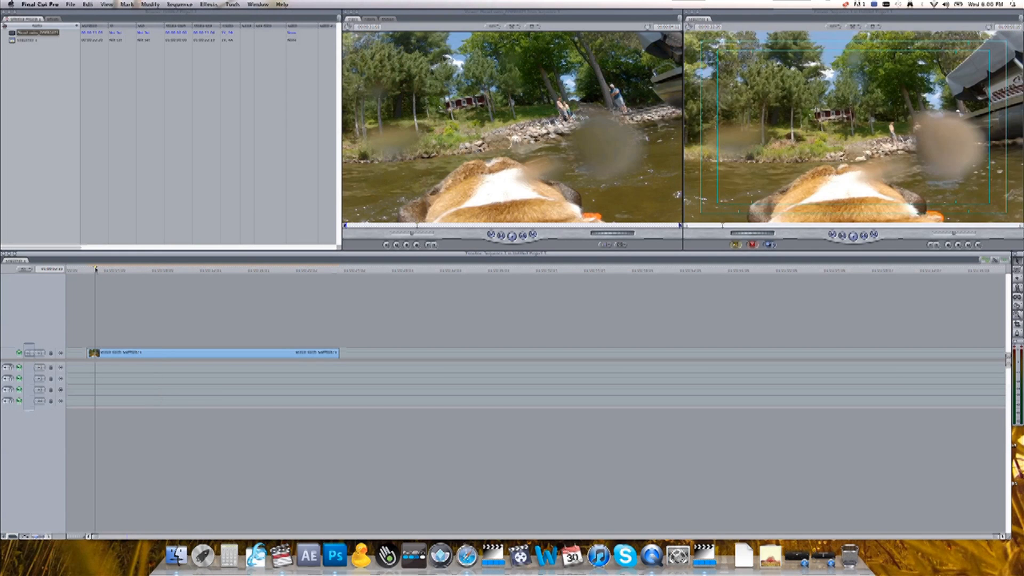
key(space)
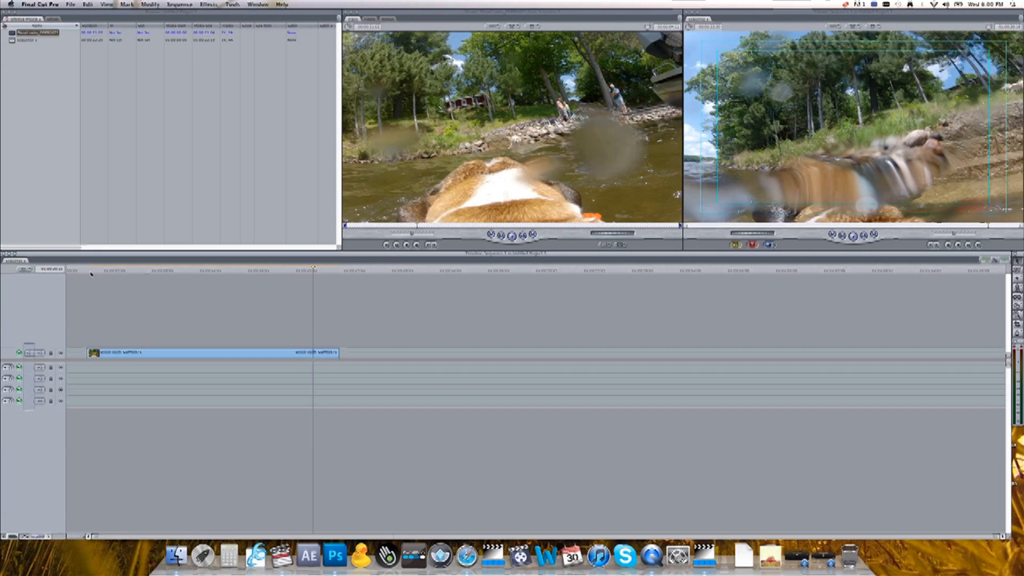
click(136, 269)
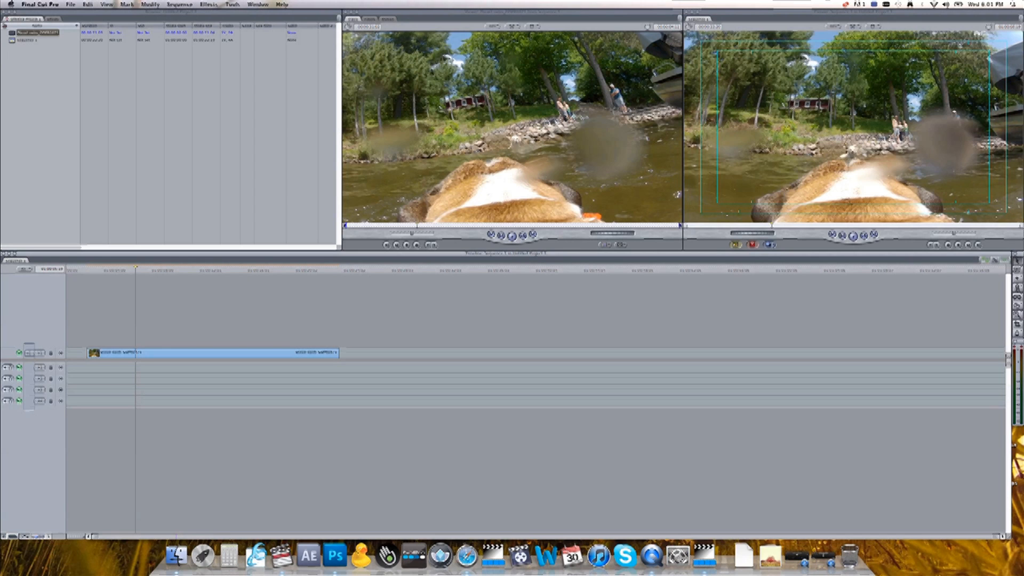
Apply the Color Corrector 3-way video filter to the clip and open its controls in the viewer.
click(207, 5)
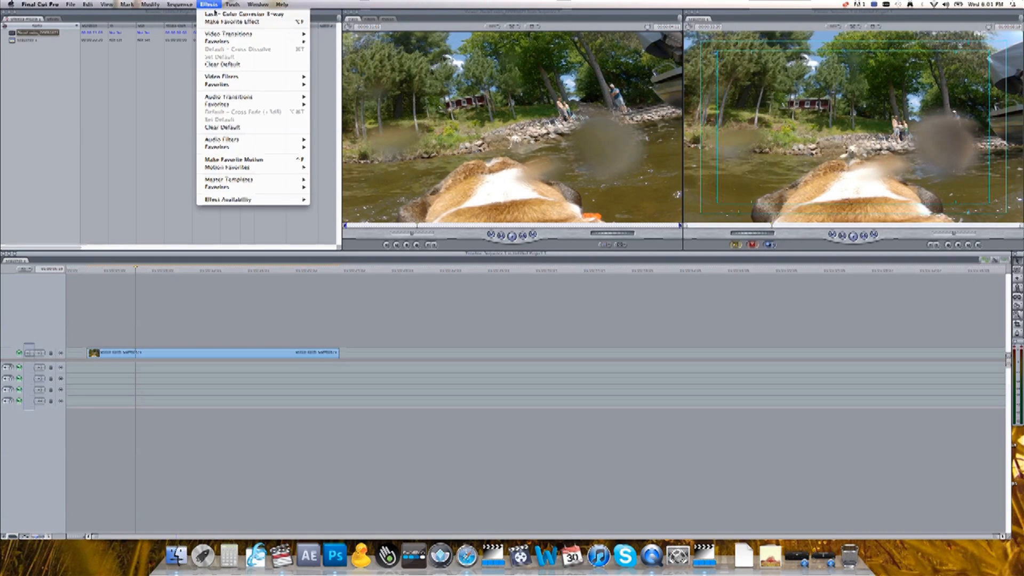
mouse_move(227, 77)
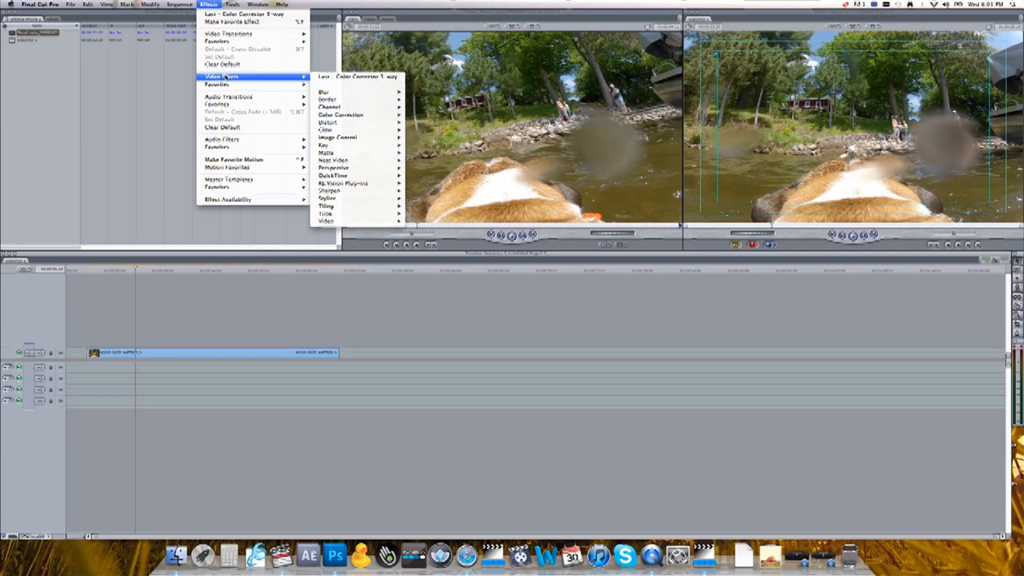
mouse_move(342, 116)
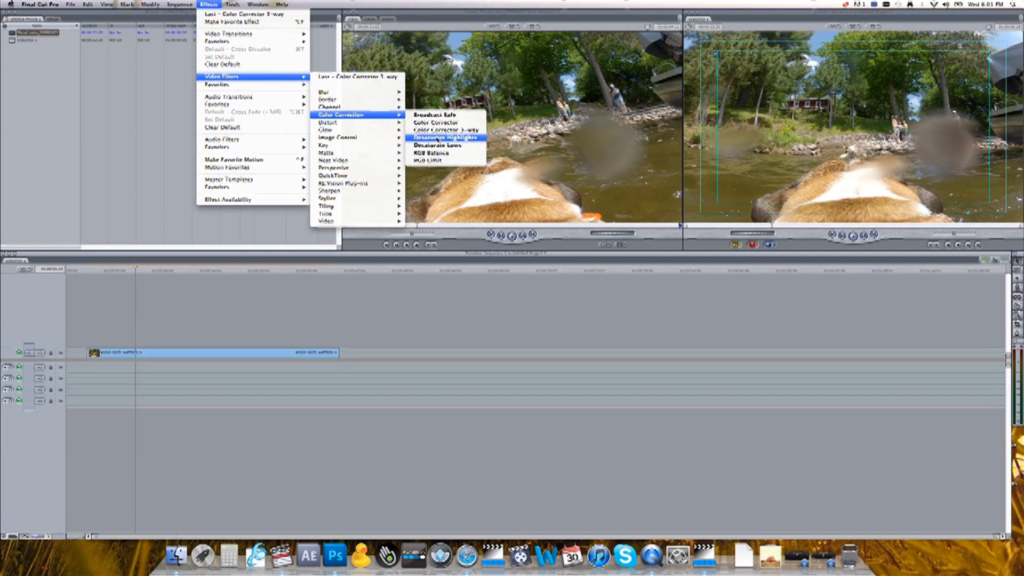
click(436, 130)
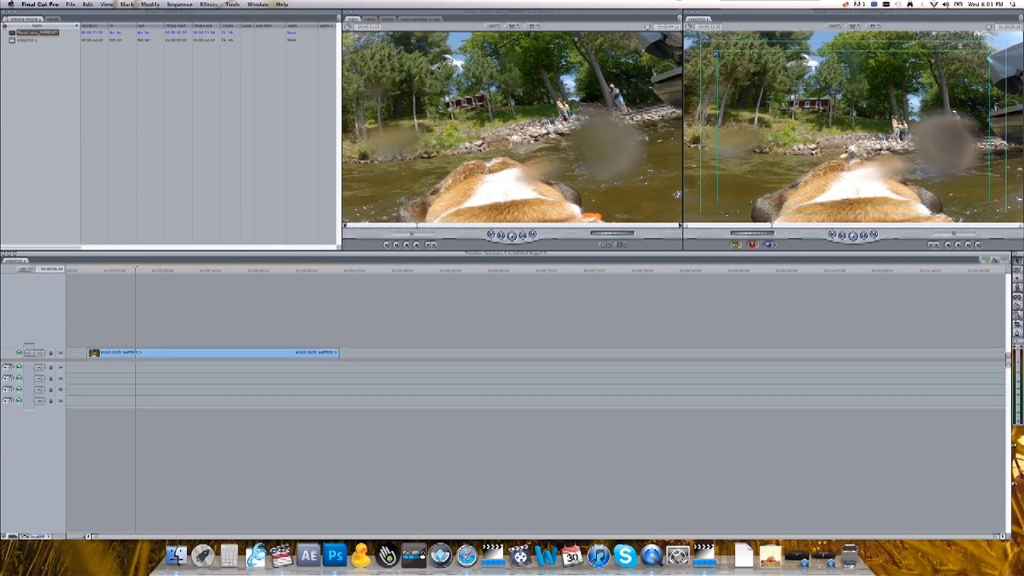
click(428, 20)
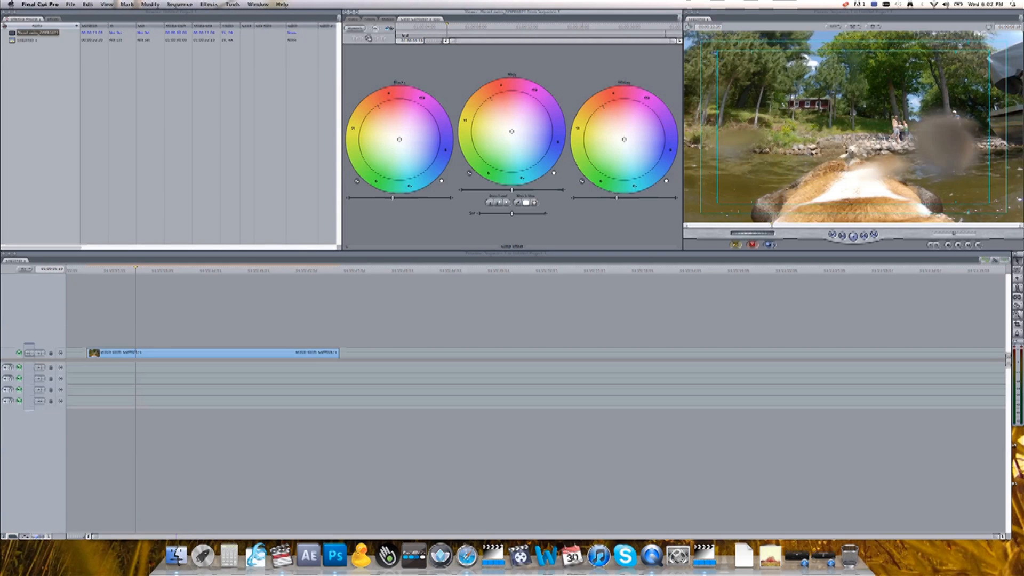
Switch the window arrangement to the Color Correction layout.
click(258, 5)
click(258, 4)
click(258, 4)
mouse_move(341, 29)
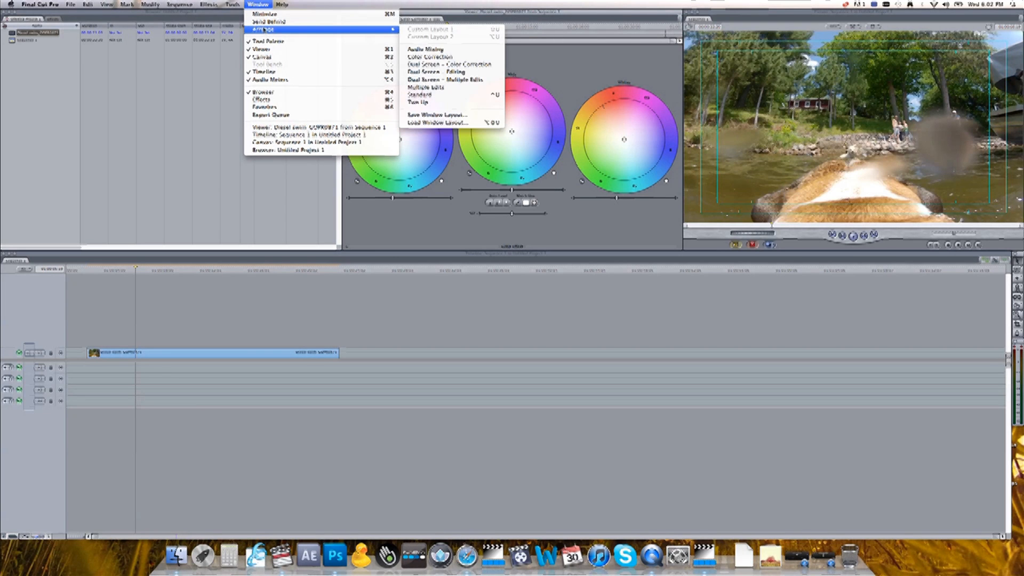
click(439, 58)
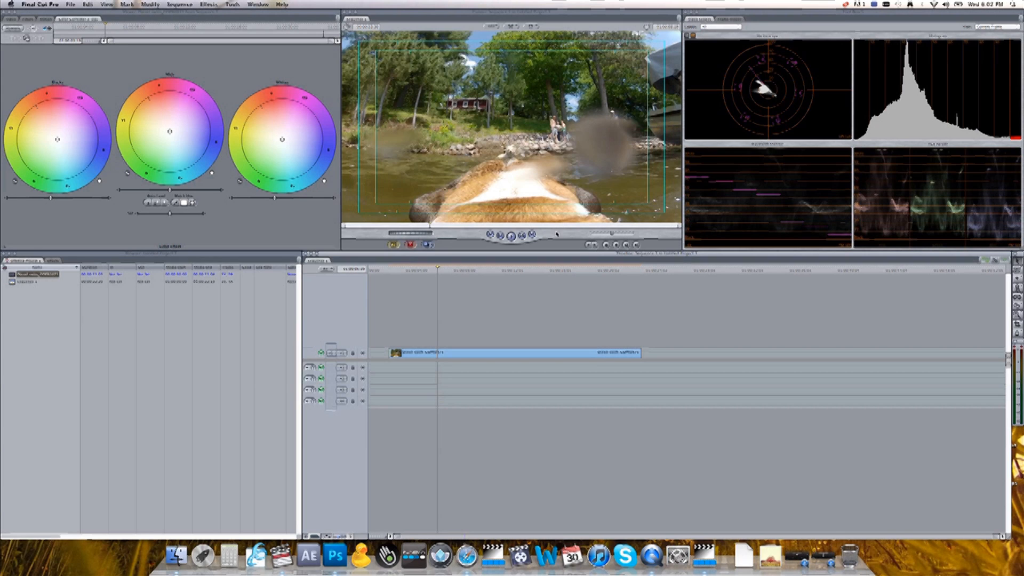
Set the video scopes to show only the Waveform and raise the scope's display brightness.
click(719, 26)
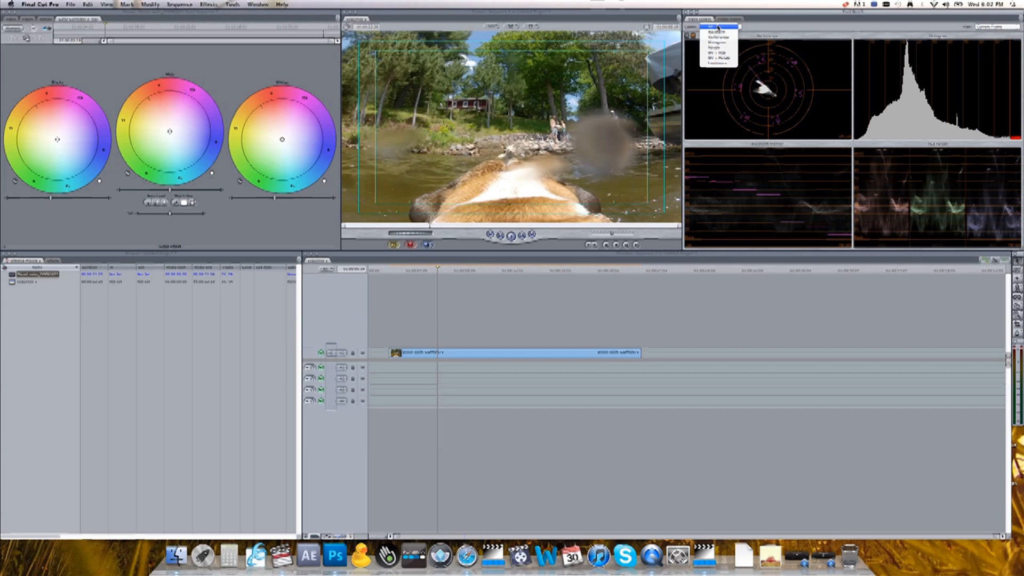
click(718, 32)
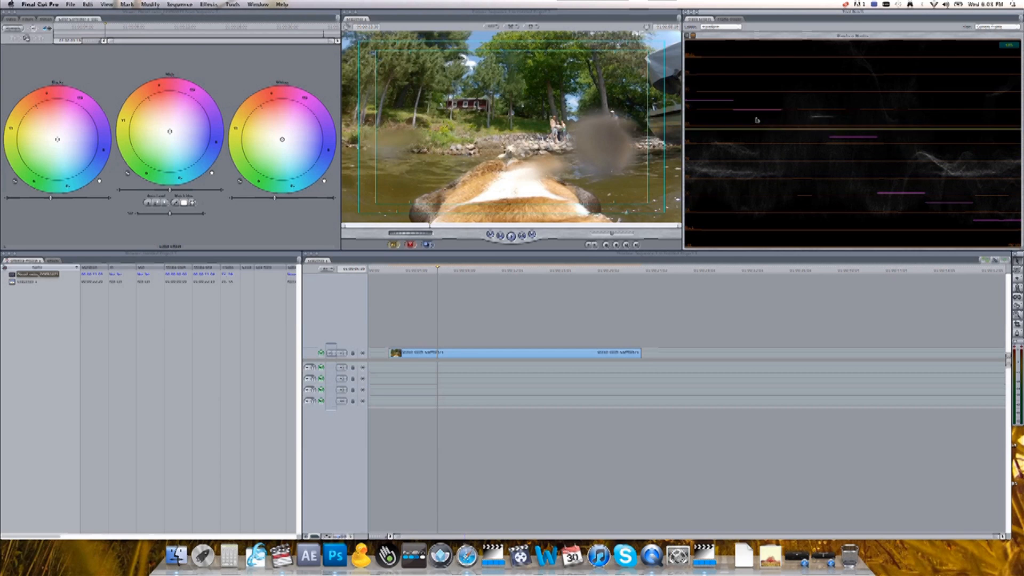
click(688, 37)
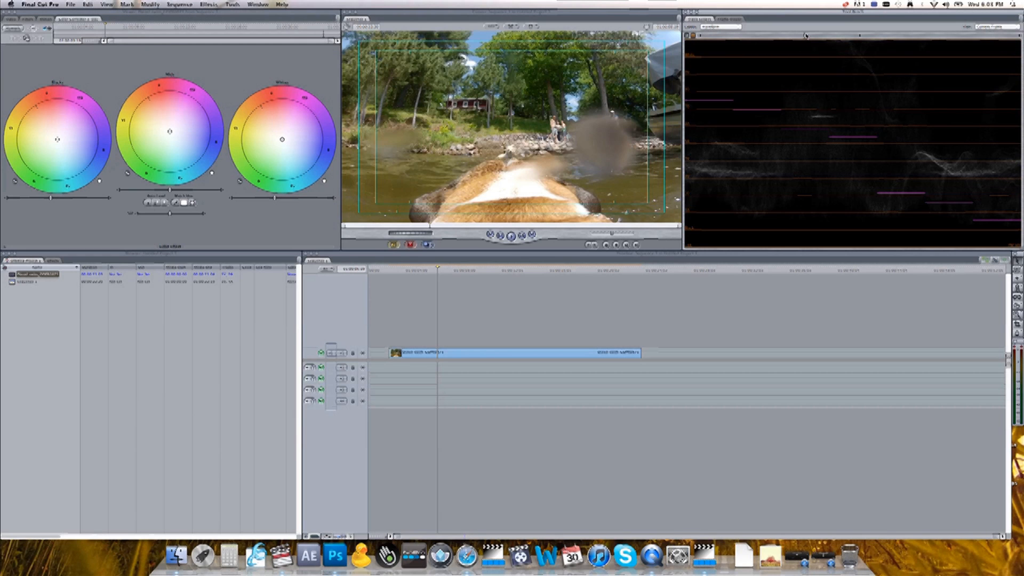
drag(805, 36, 1003, 35)
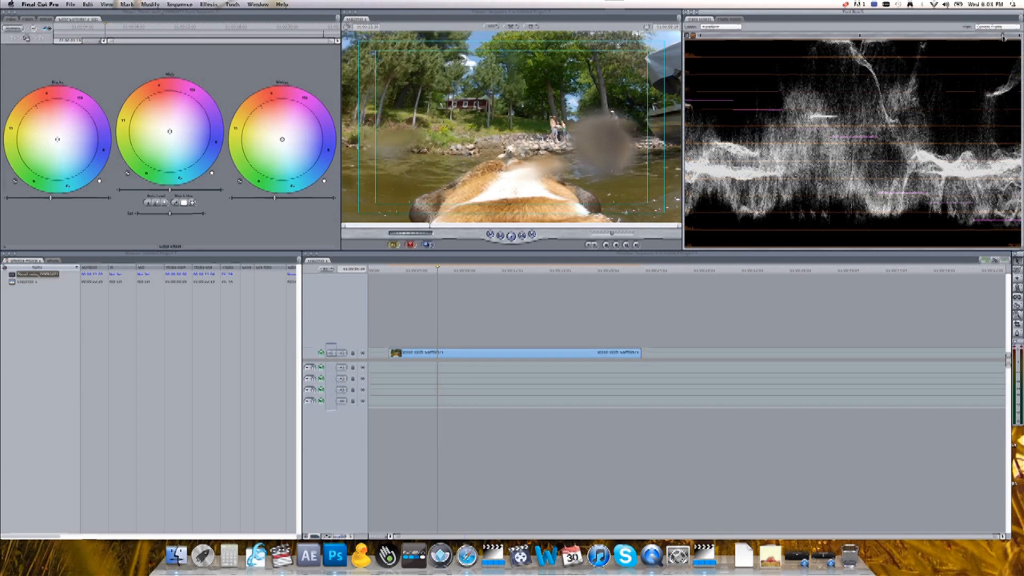
Play the clip and lower the Blacks and Whites level sliders slightly in the 3-way color corrector.
mouse_move(711, 190)
click(449, 275)
key(space)
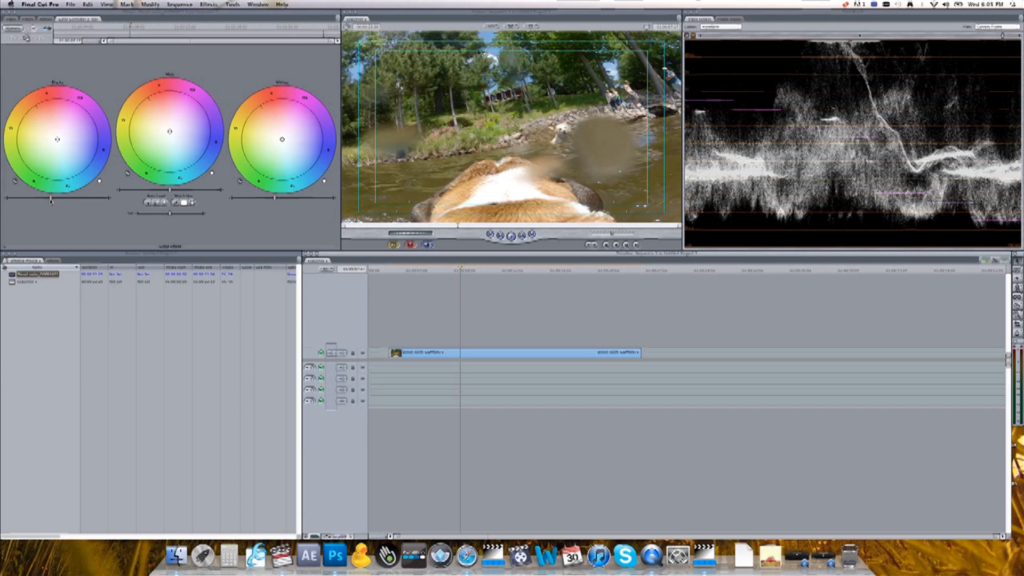
drag(51, 200, 47, 200)
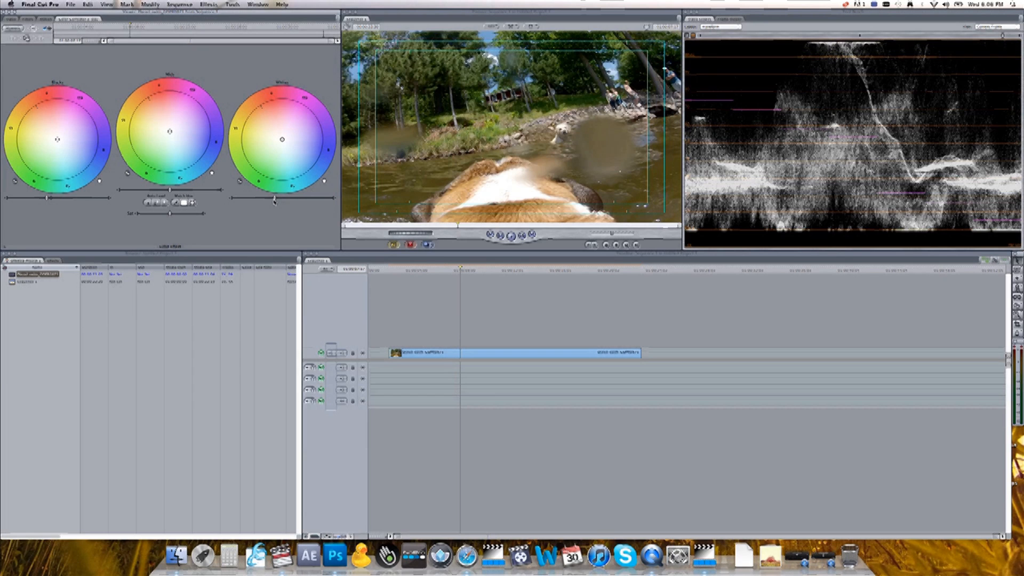
drag(274, 199, 269, 199)
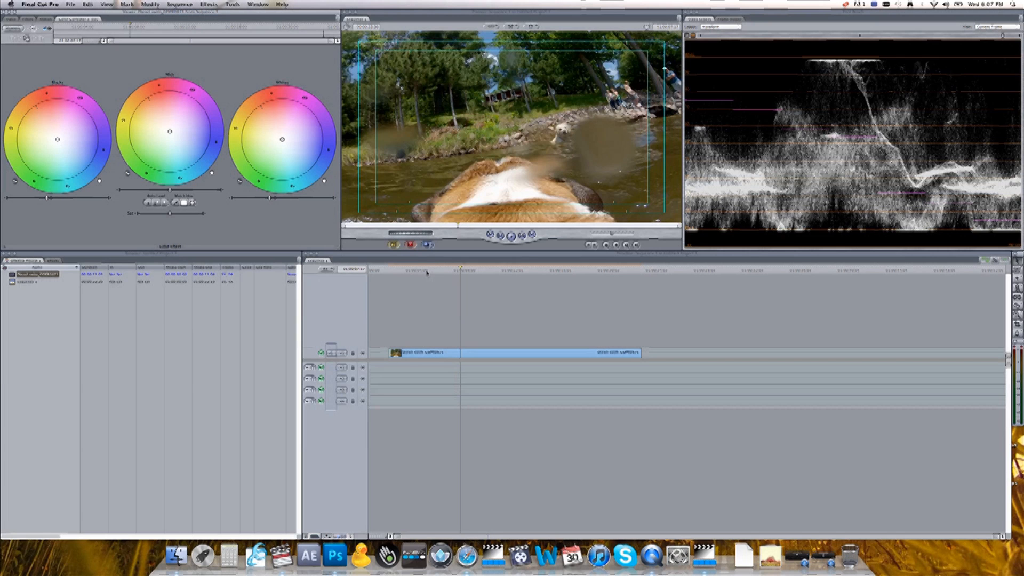
Scrub the clip and toggle the color corrector filter on and off in the Filters tab to compare before and after.
drag(426, 273, 444, 273)
key(space)
key(space)
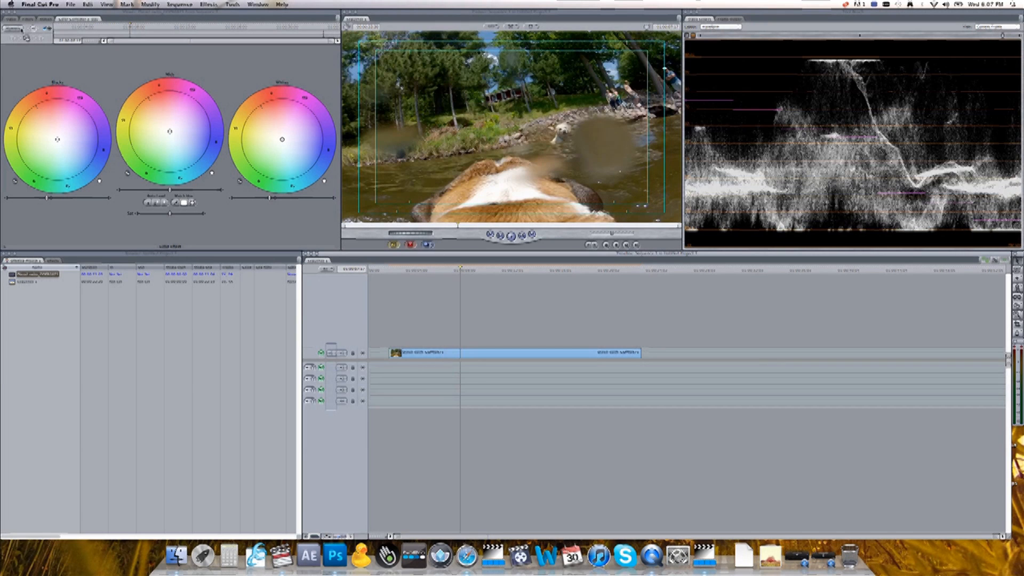
click(12, 19)
click(46, 19)
click(27, 19)
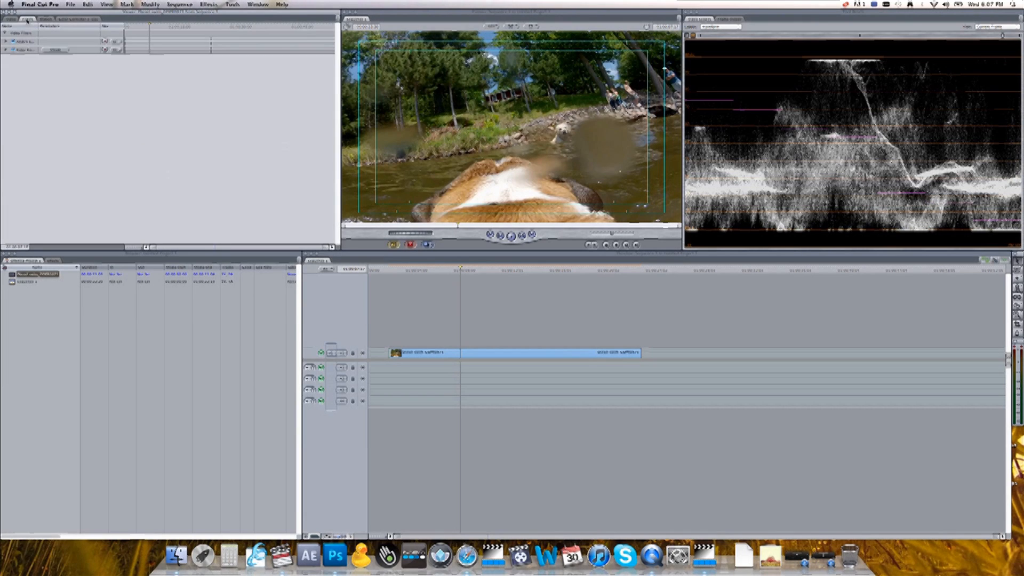
click(13, 51)
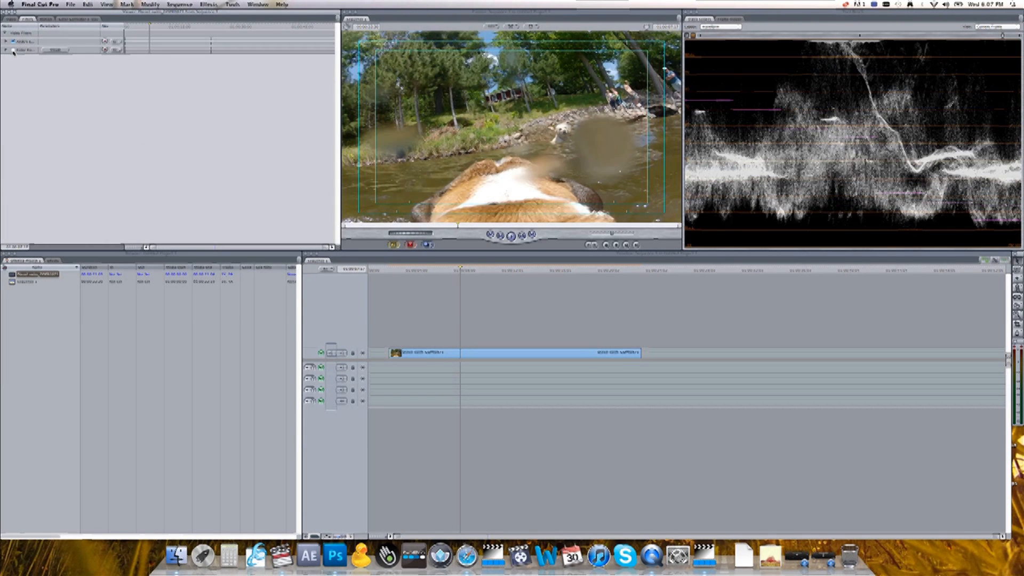
click(13, 50)
click(13, 50)
click(13, 50)
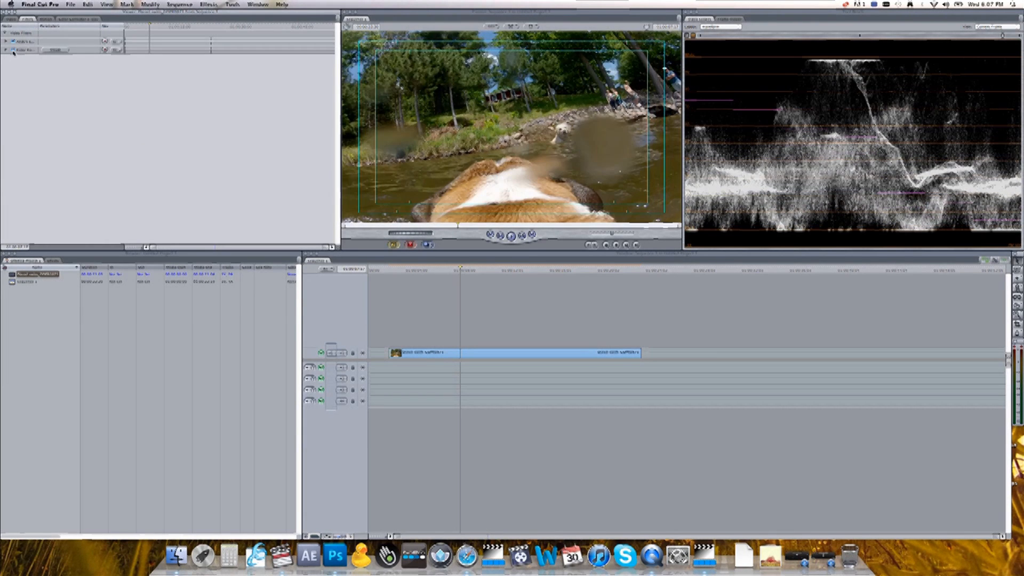
click(13, 50)
click(13, 50)
click(88, 19)
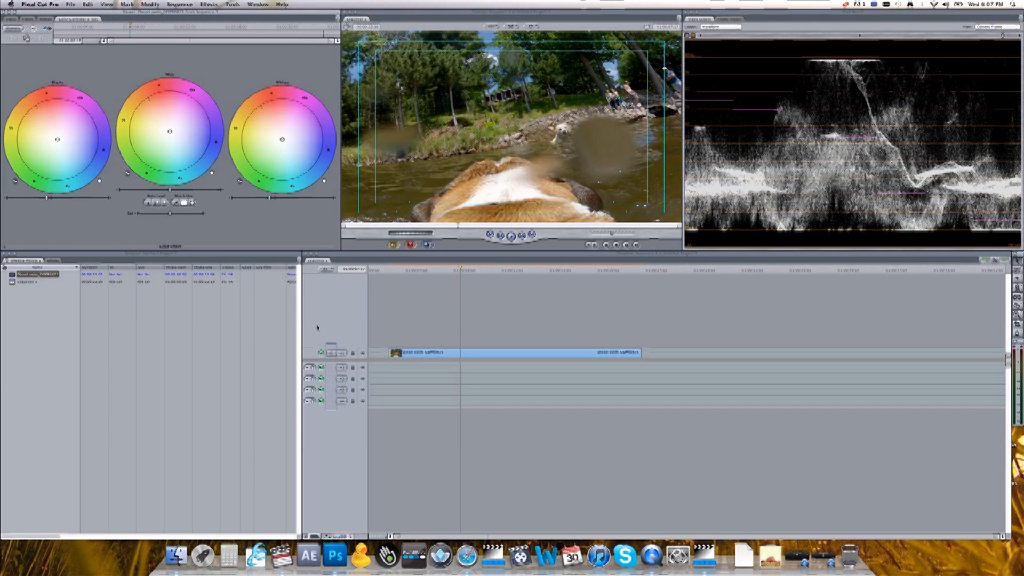
Scrub through later parts of the clip and switch the filter off and on again to check the correction.
click(520, 273)
click(510, 272)
drag(511, 273, 539, 270)
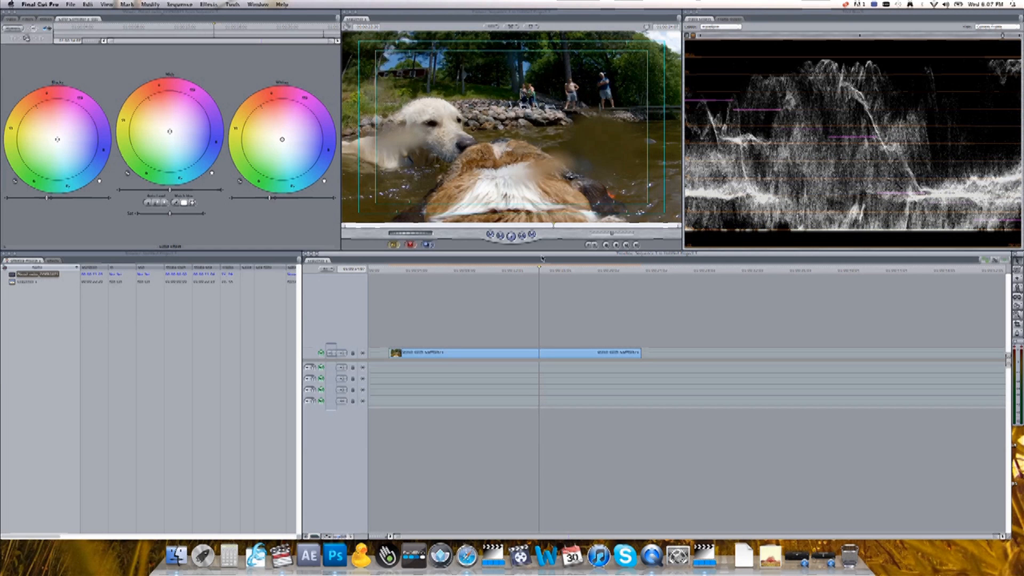
drag(550, 270, 574, 270)
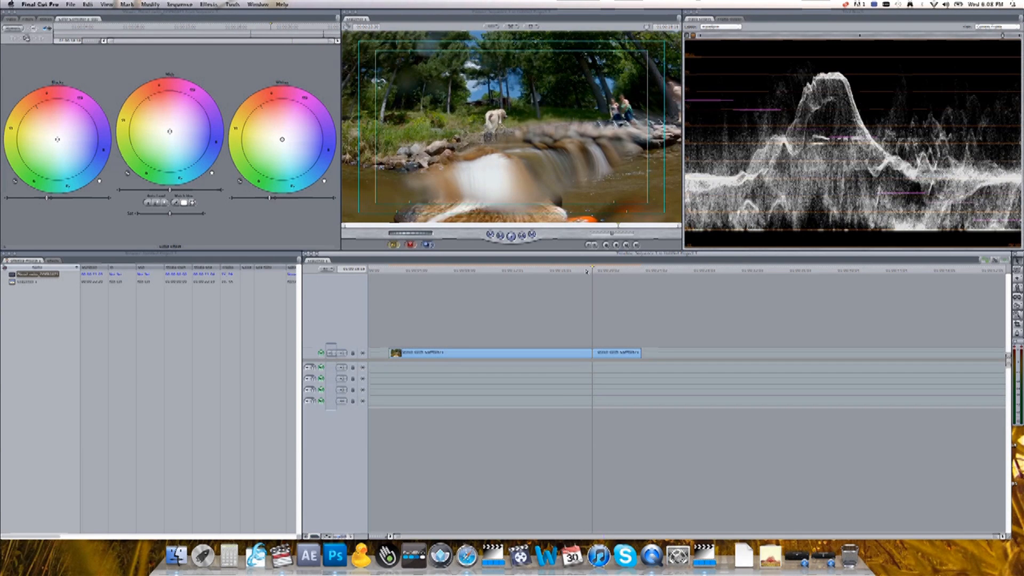
drag(585, 271, 519, 271)
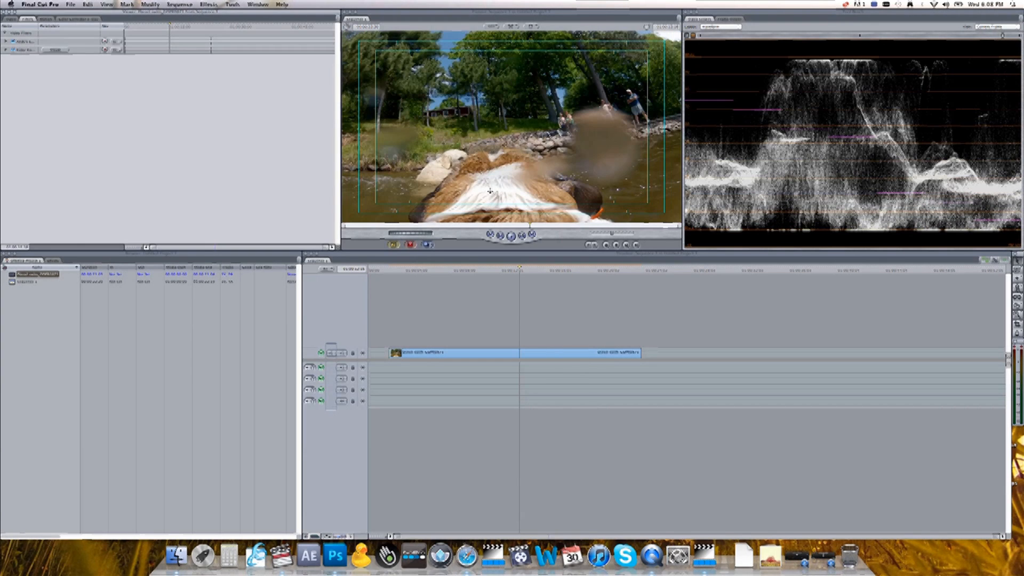
click(12, 50)
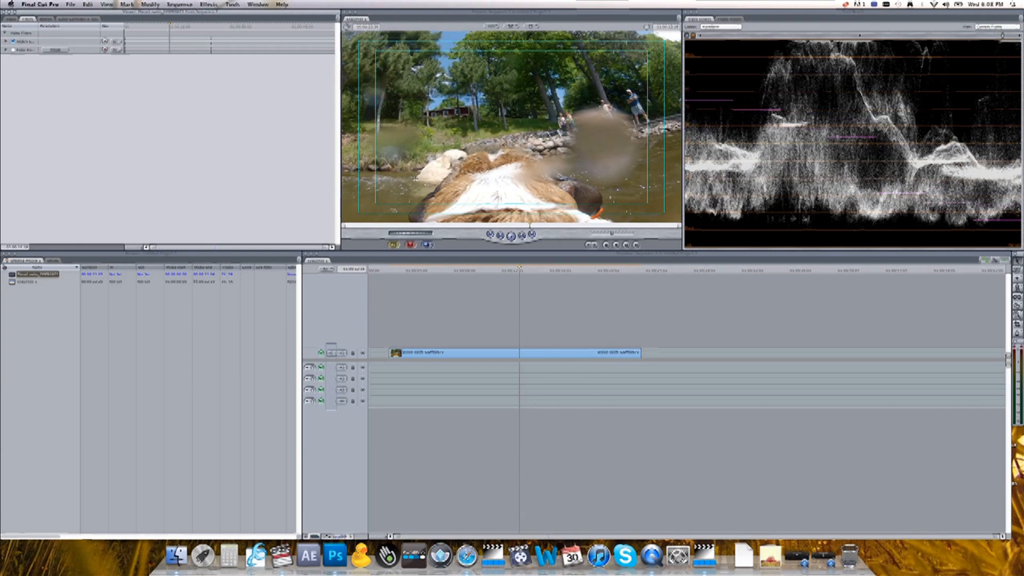
click(12, 49)
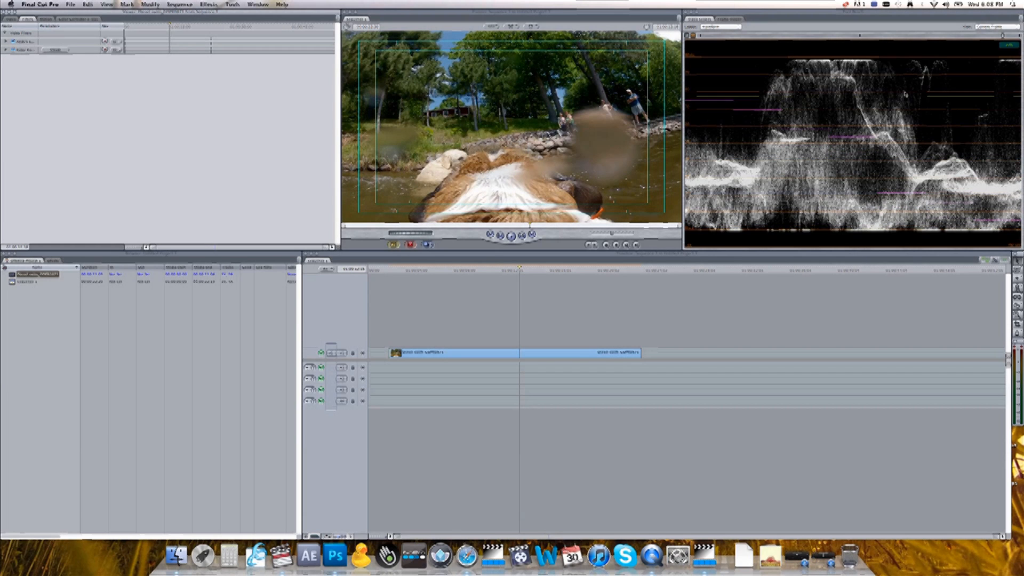
click(69, 19)
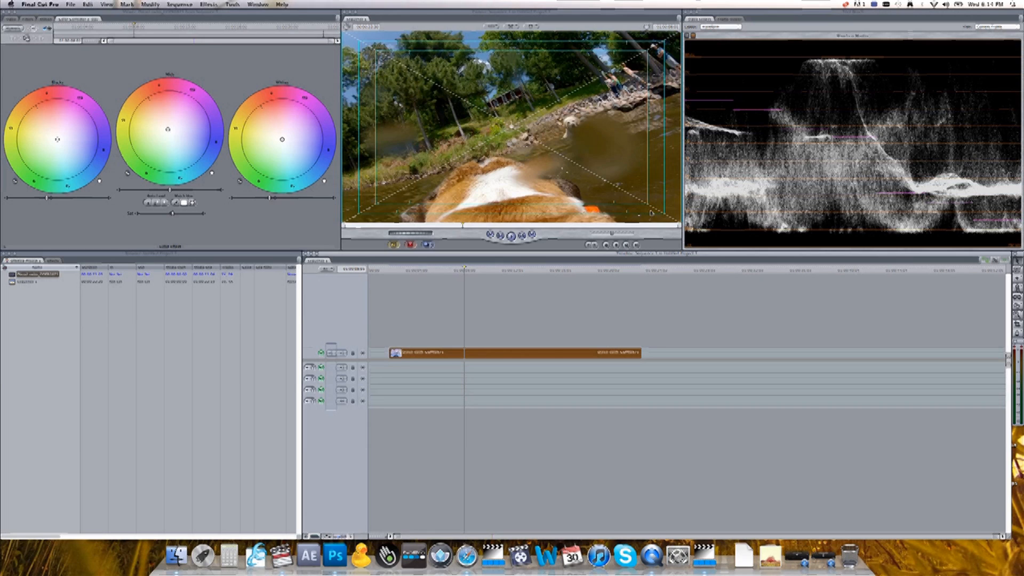
click(208, 4)
mouse_move(236, 77)
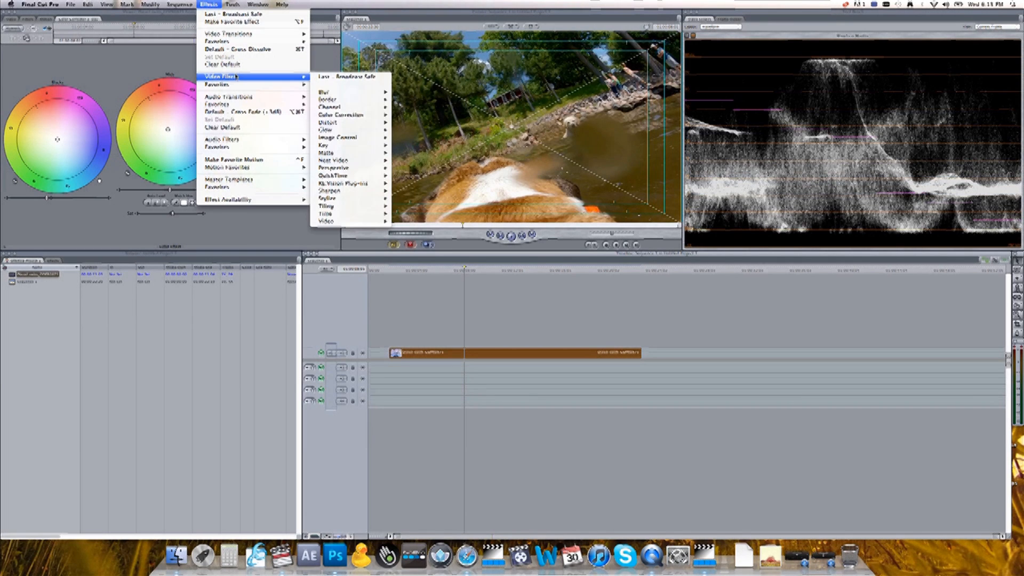
mouse_move(347, 115)
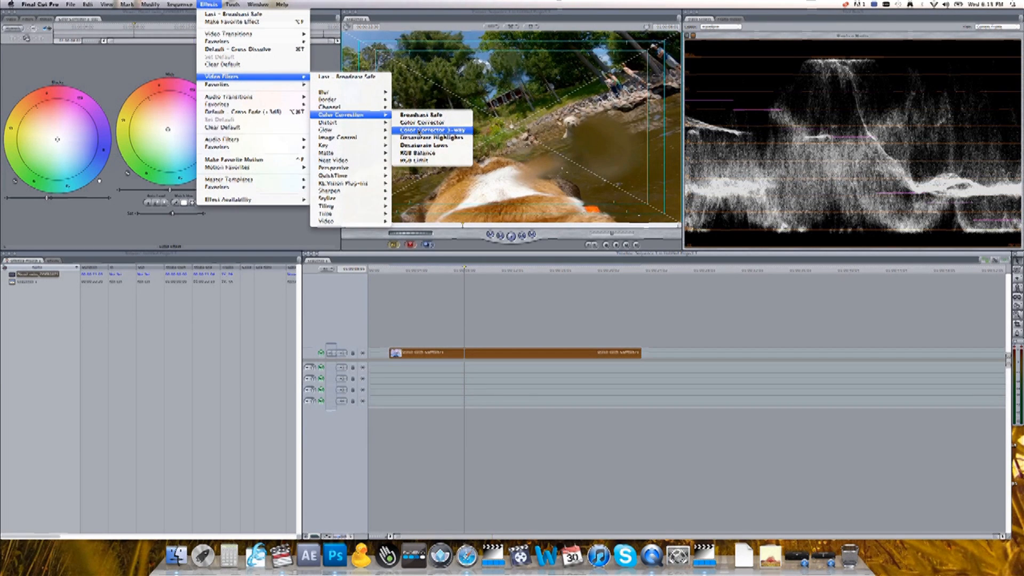
click(178, 227)
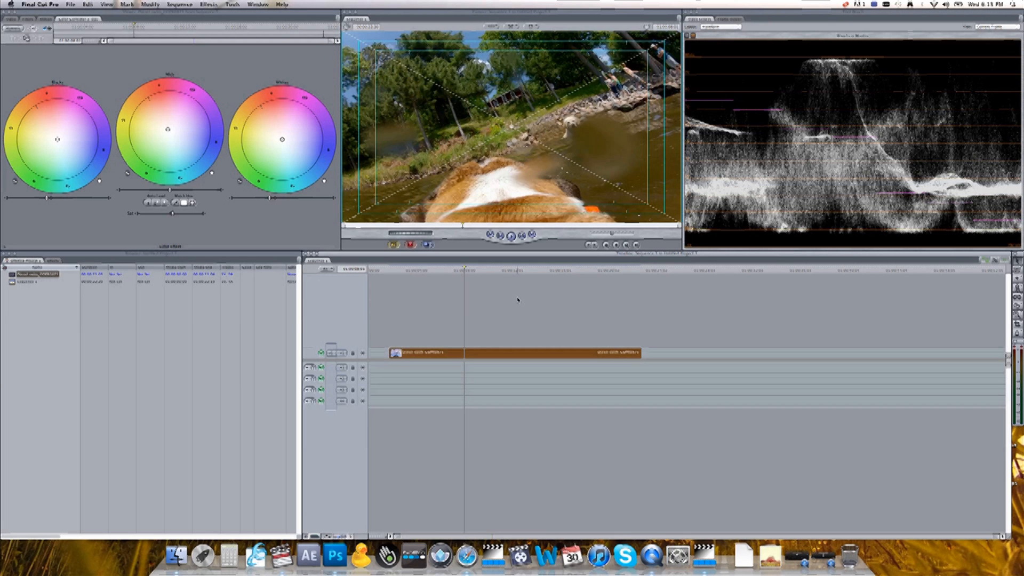
Move the playhead to the second dog shot and toggle the filter repeatedly to compare the corrected and original image.
drag(484, 272, 520, 276)
drag(520, 274, 521, 272)
click(27, 19)
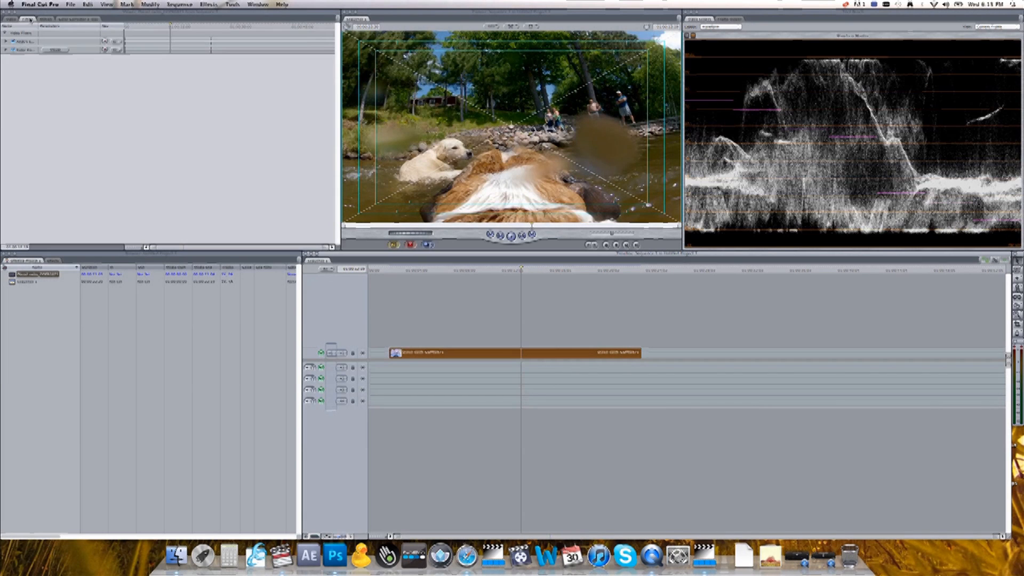
click(13, 50)
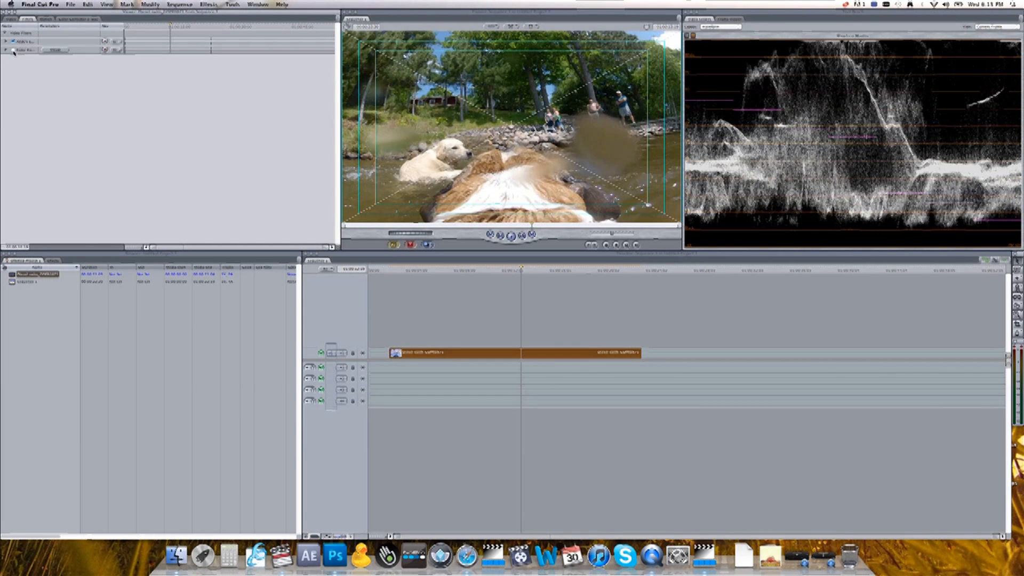
click(13, 50)
click(13, 51)
click(13, 50)
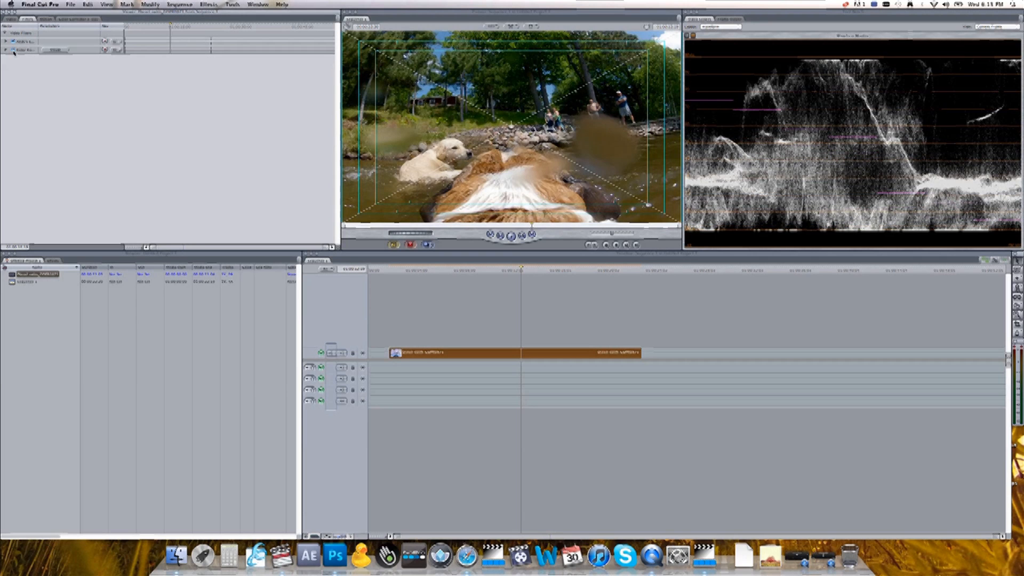